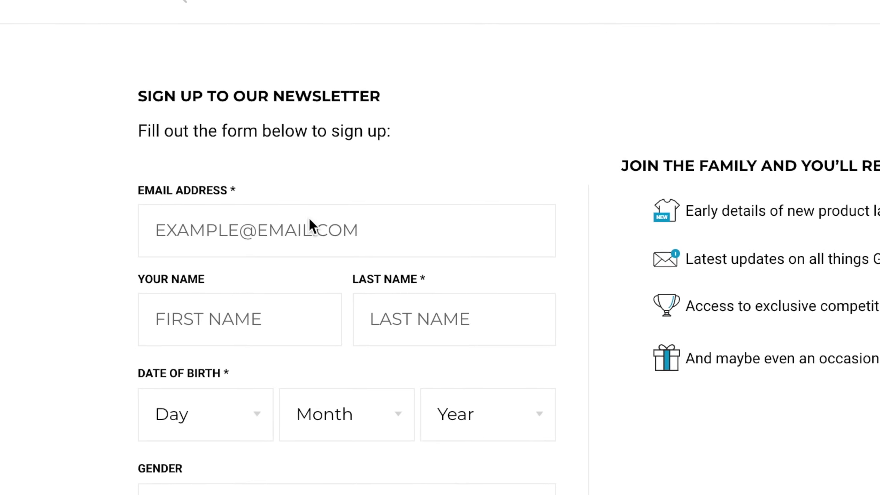
type("y")
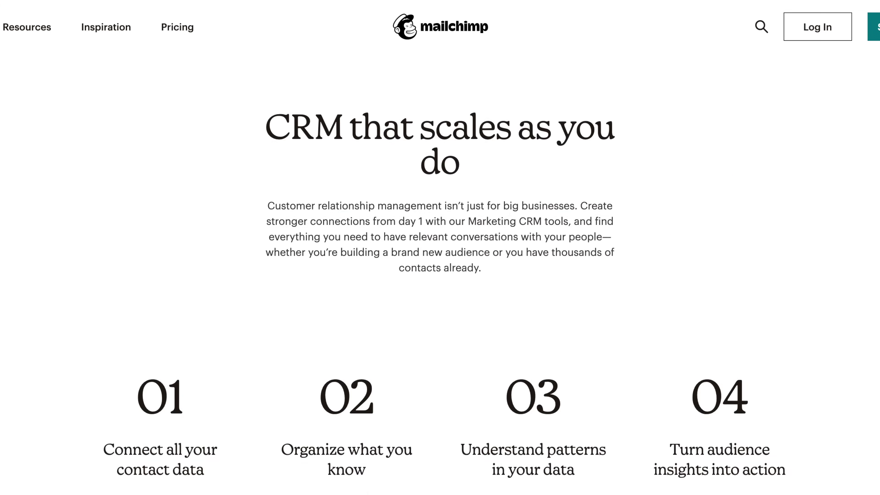
scroll(346, 345, "down", 10)
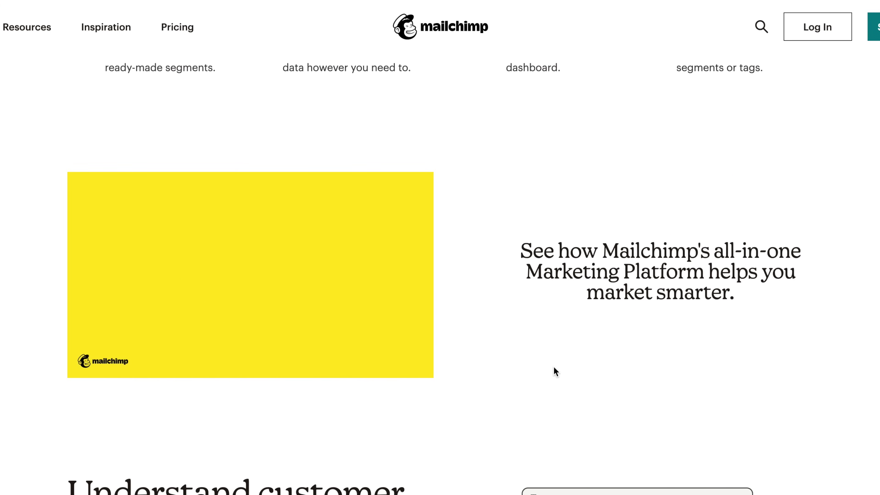
scroll(554, 367, "down", 20)
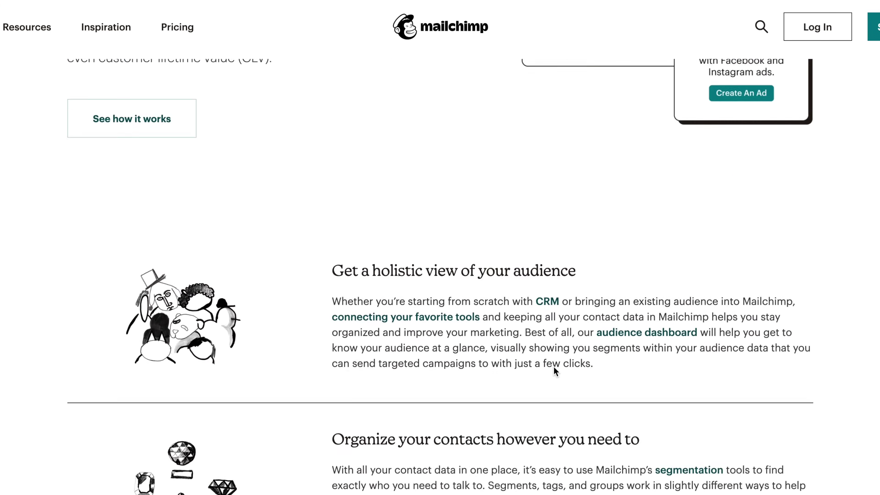
scroll(554, 367, "down", 10)
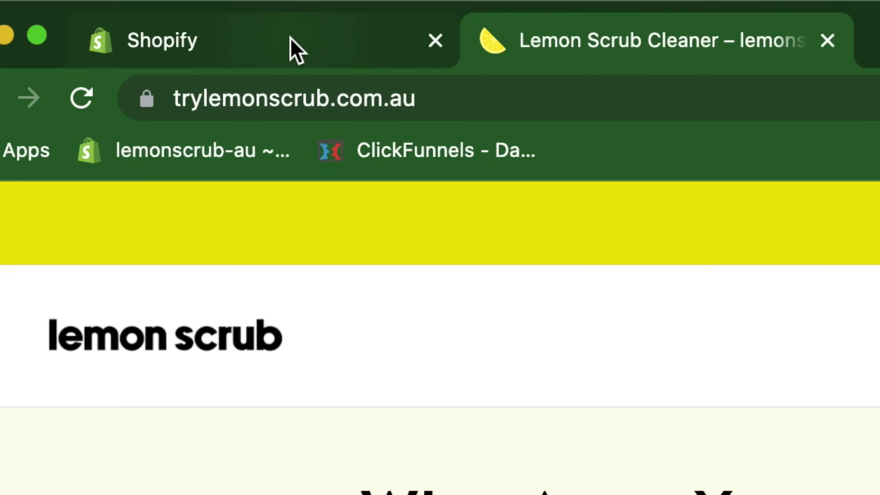
Open the Klaviyo email marketing app from the Shopify store's installed apps
left_click(297, 51)
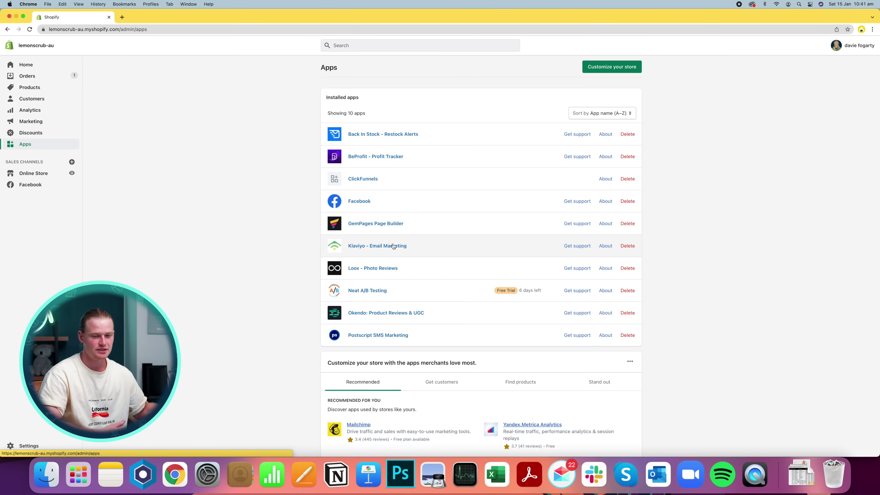
scroll(393, 247, "down", 2)
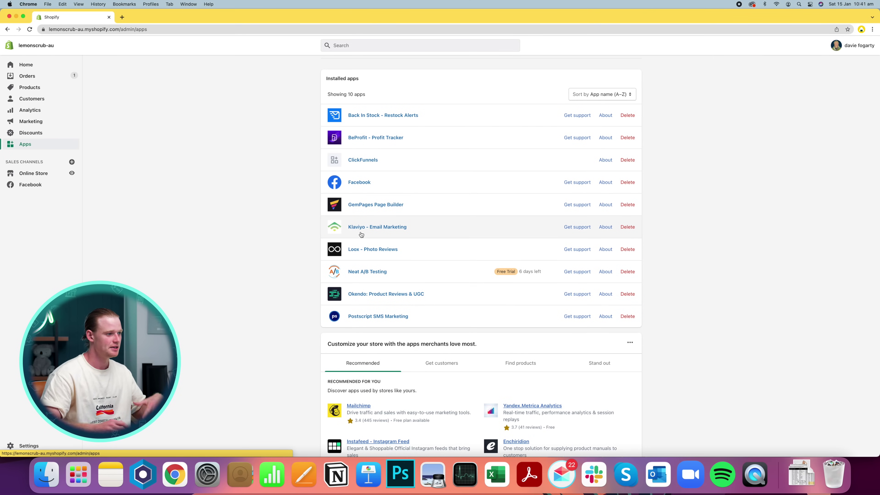
left_click(358, 233)
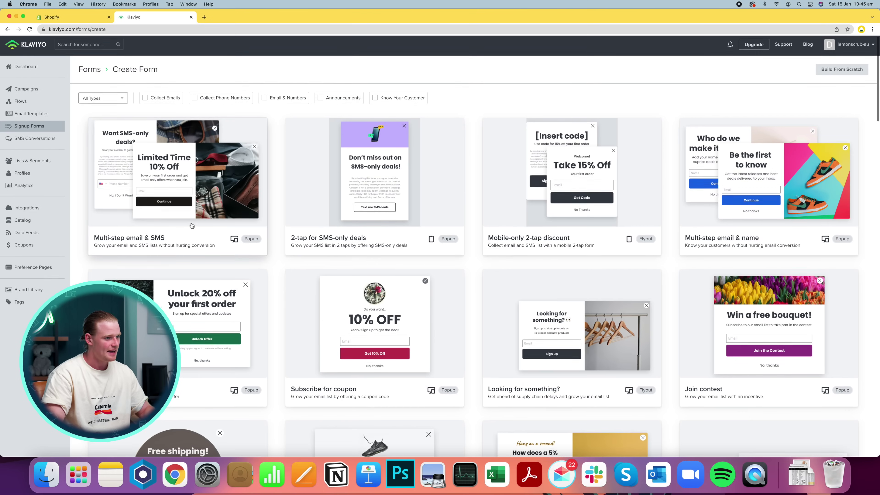
Choose the Mobile-only 2-tap discount template for a new signup form
left_click(567, 179)
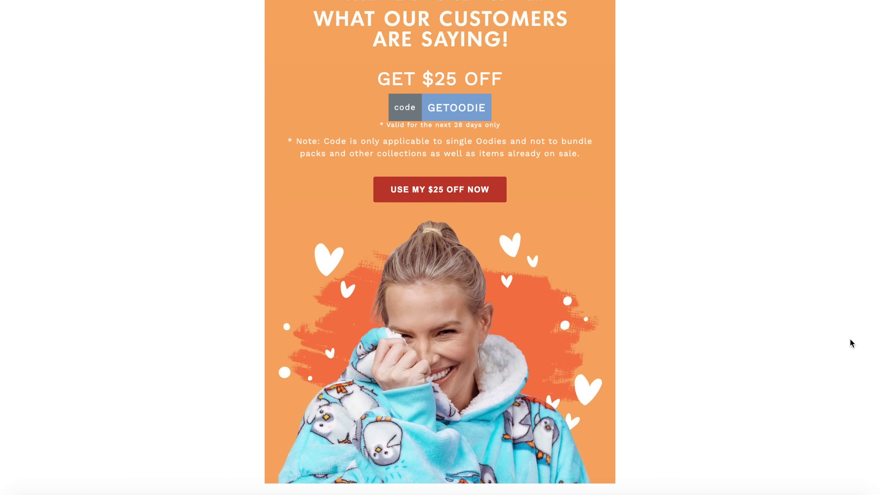
scroll(850, 343, "down", 10)
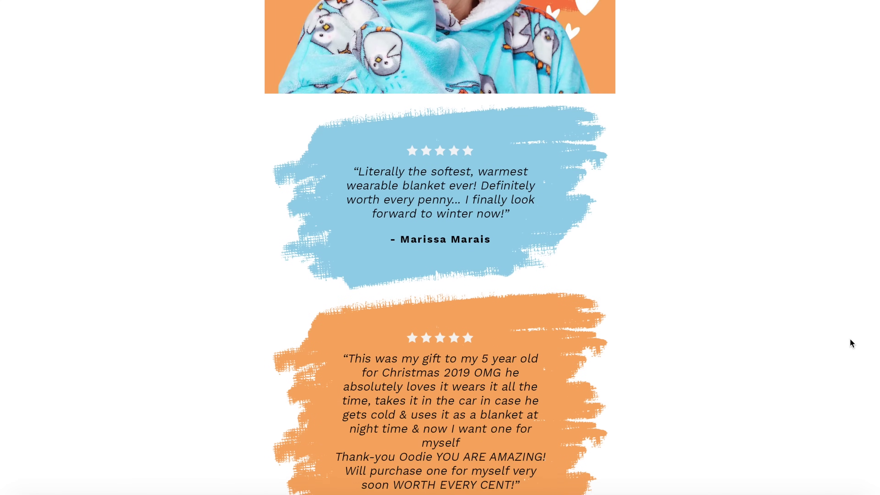
scroll(850, 342, "down", 10)
scroll(851, 341, "down", 3)
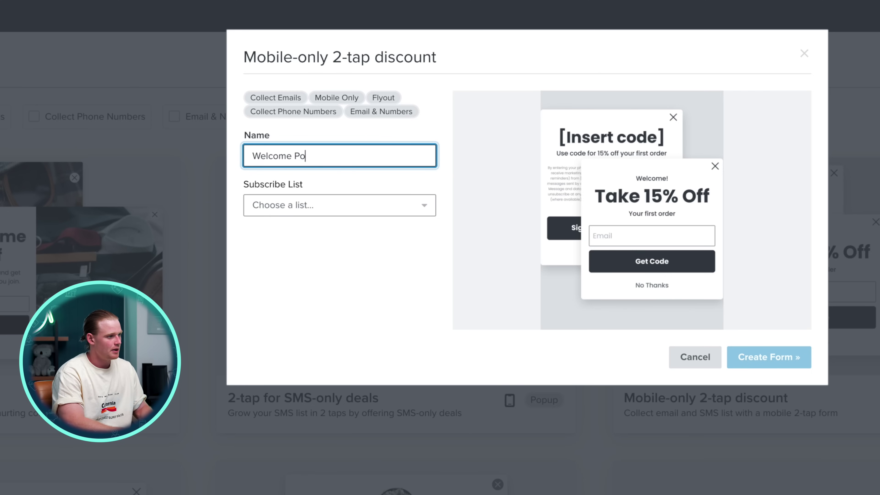
Create the form as Welcome Popup with the Newsletter subscribe list, and display its SMS Opt-In step
left_click(348, 204)
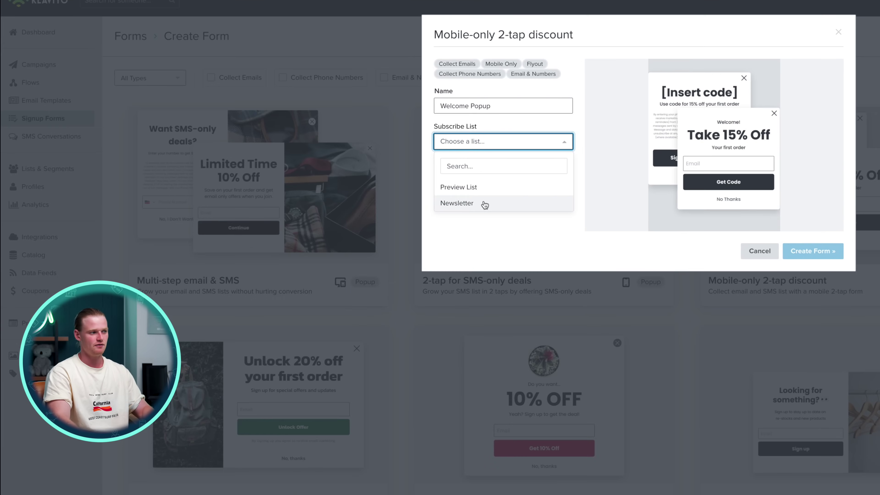
left_click(374, 324)
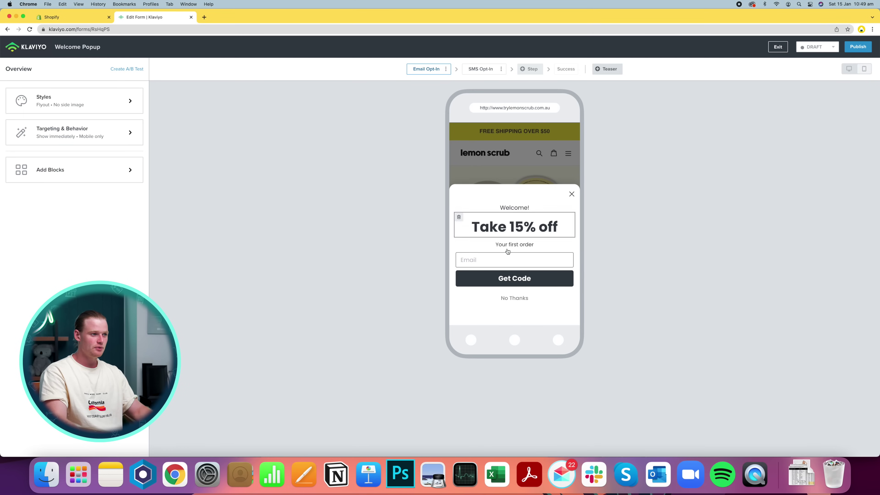
left_click(489, 69)
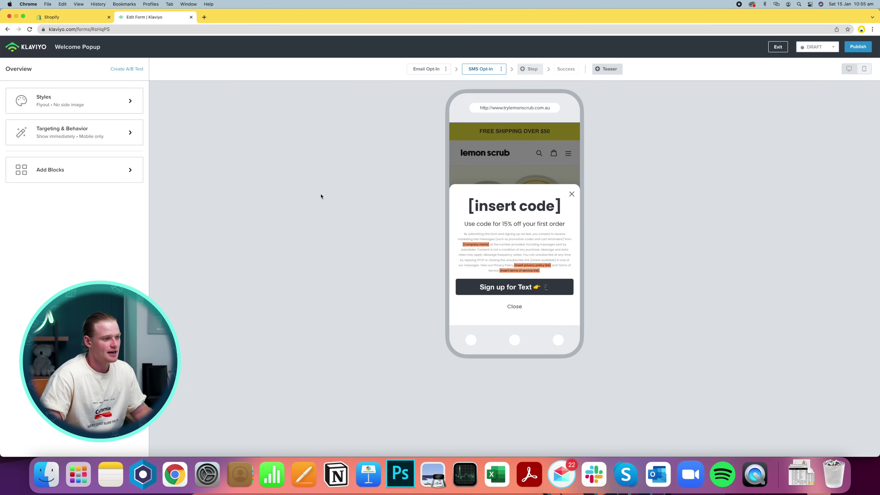
Switch to the Shopify admin and start a new discount code named HELLO10X
left_click(56, 17)
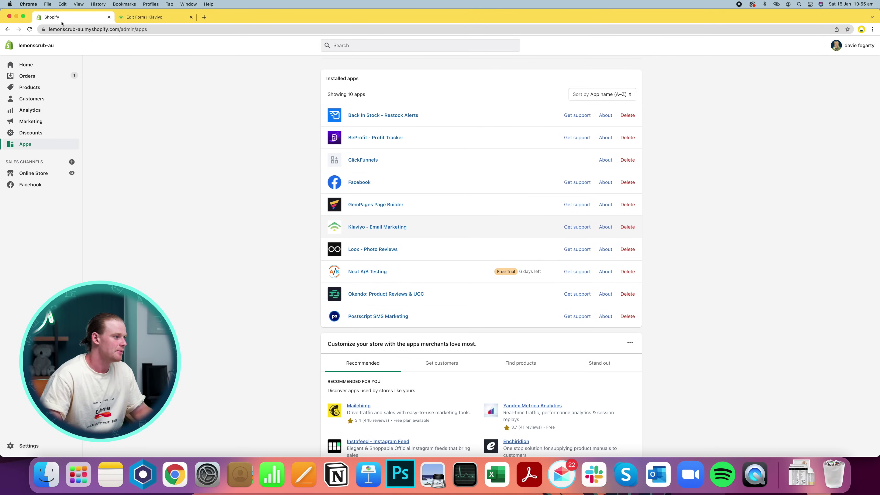
left_click(31, 136)
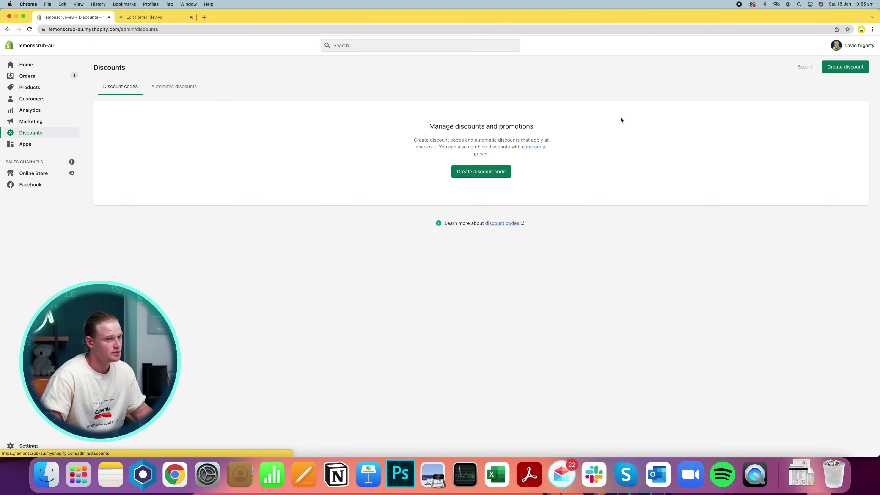
left_click(862, 68)
left_click(430, 223)
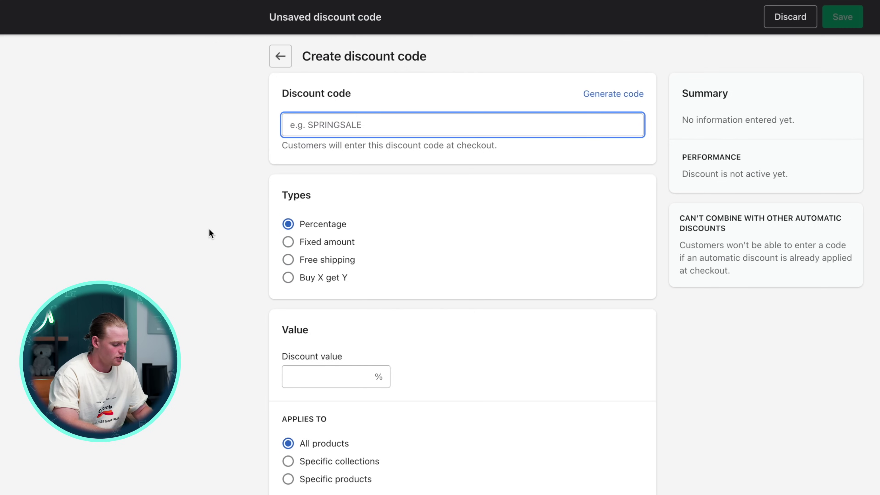
type("HELLO10X")
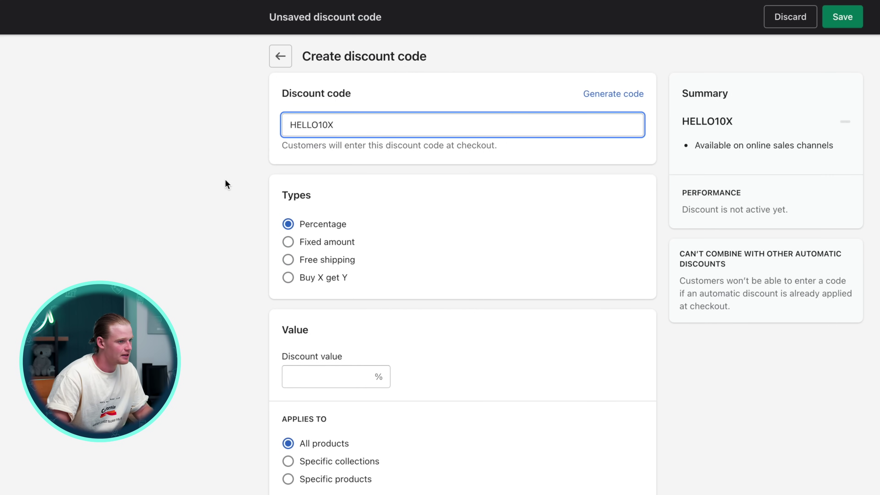
Set the discount value to 10%, limit it to one use per customer, and save the discount code
scroll(208, 173, "down", 3)
left_click(331, 277)
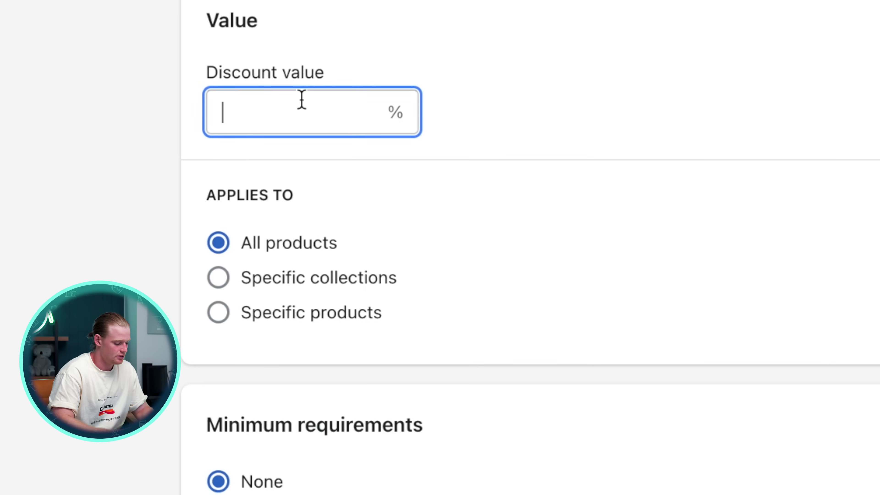
type("10")
scroll(20, 220, "down", 10)
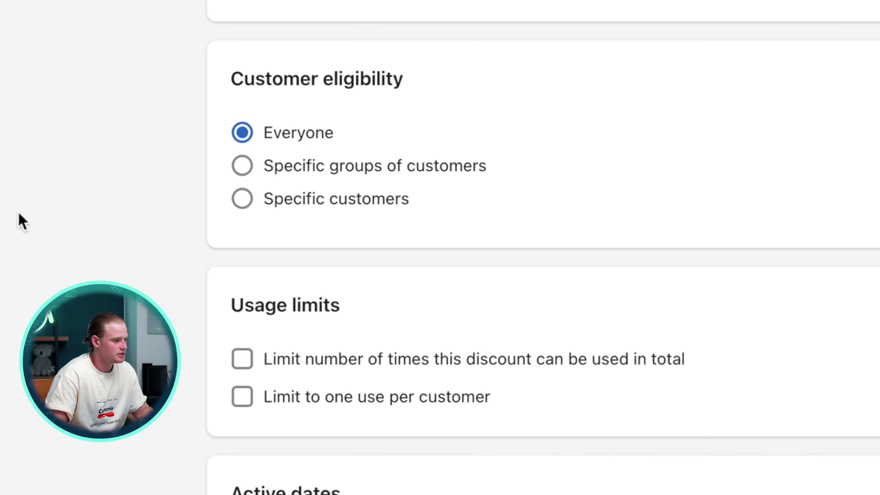
scroll(20, 220, "down", 1)
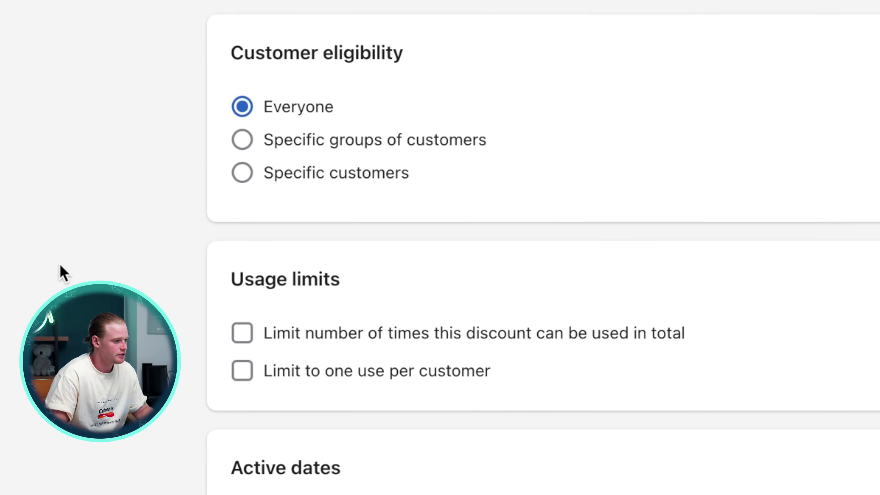
left_click(242, 381)
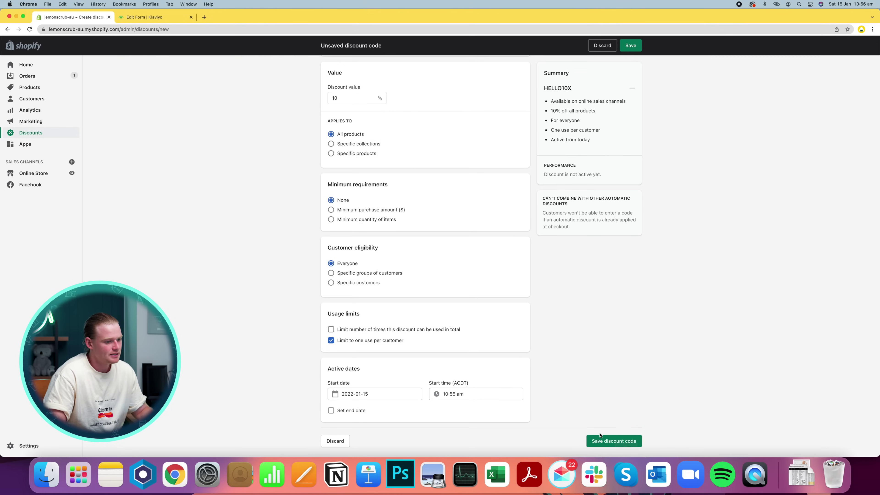
left_click(613, 440)
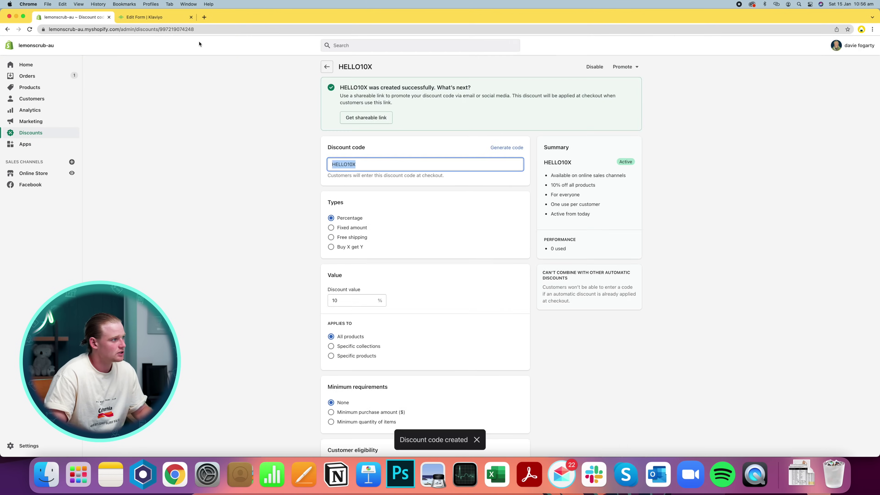
Switch back to the Klaviyo form and replace the SMS Opt-In text with USE CODE HELLO10X and WELCOME
left_click(149, 17)
left_click(547, 207)
key("super+a")
type("USE CODE HELLO10X")
left_click_drag(120, 122, 8, 116)
type("WELCOME")
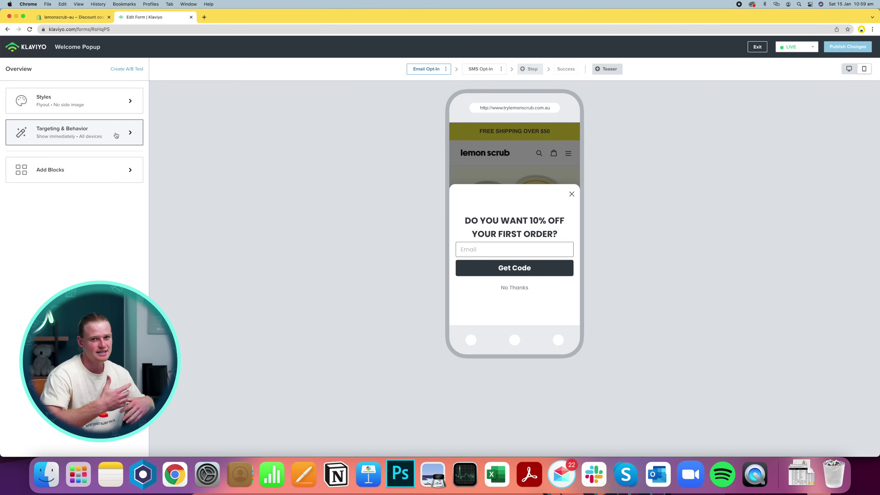
Set the popup to show 8 seconds after page load using a loading delay, and publish the changes
left_click(116, 135)
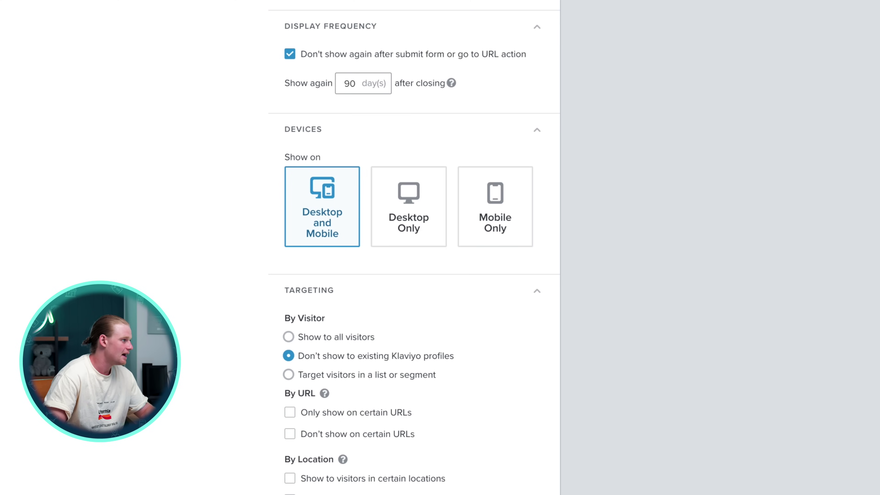
scroll(365, 27, "up", 1)
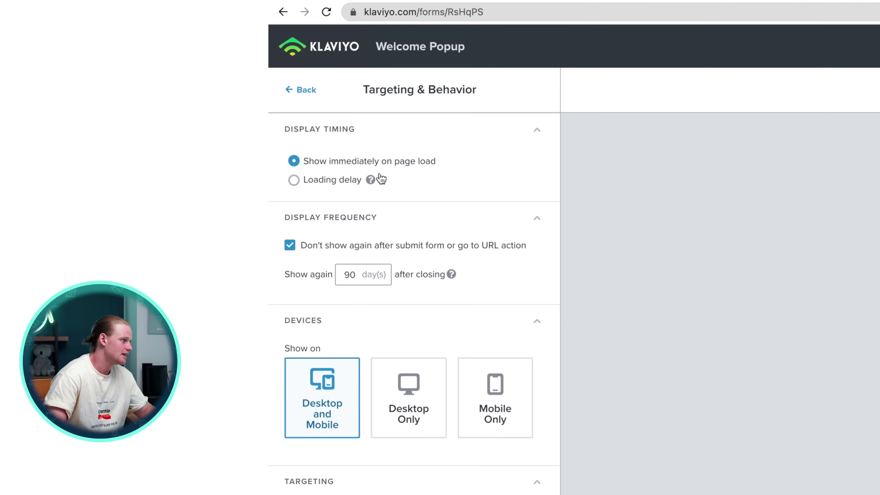
left_click(301, 184)
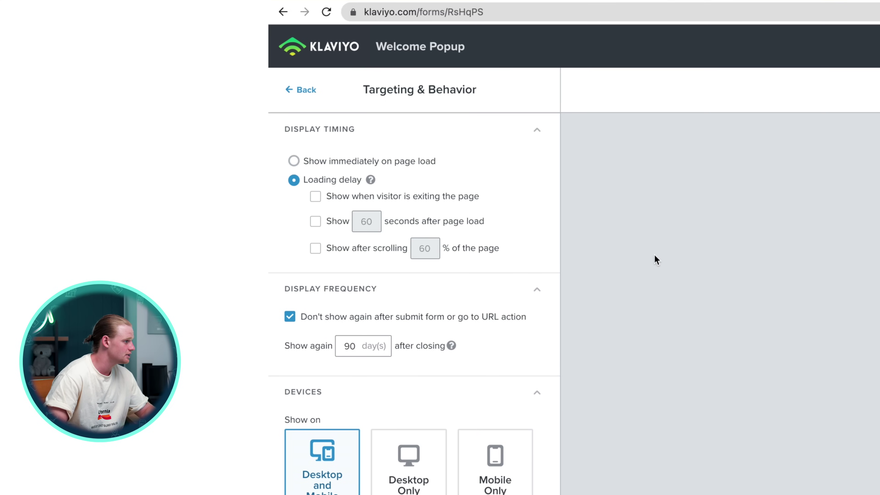
left_click(323, 225)
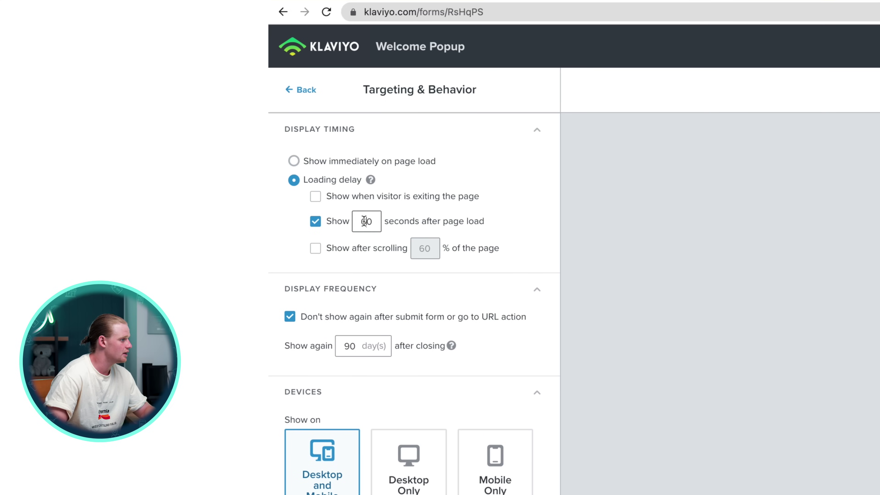
type("8")
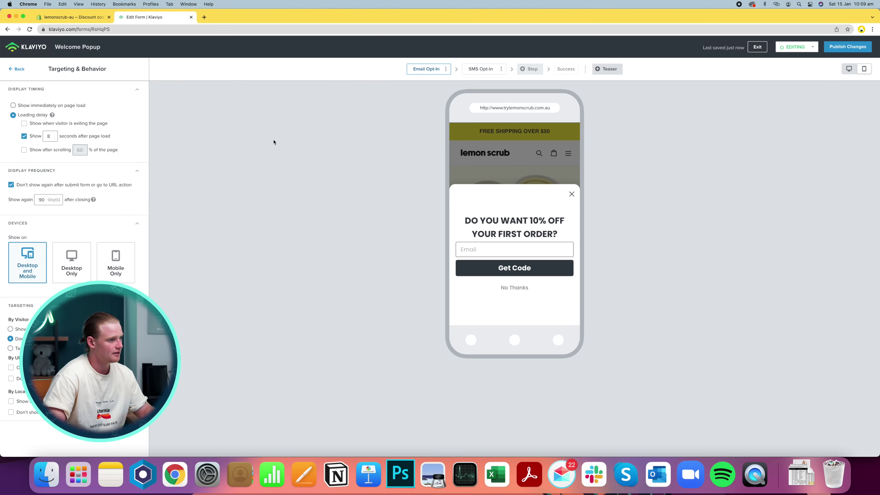
left_click(852, 51)
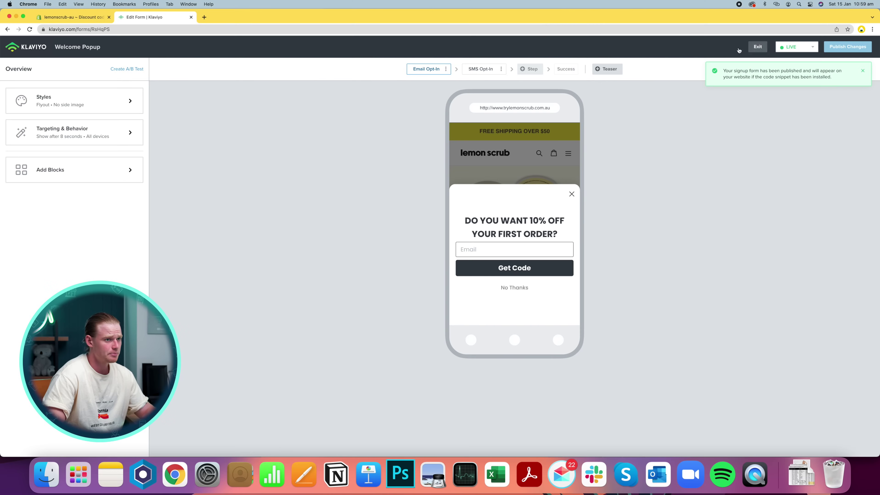
Open trylemonscrub.com.au in a new incognito window and browse the page to check the signup popup
left_click(204, 17)
left_click(48, 4)
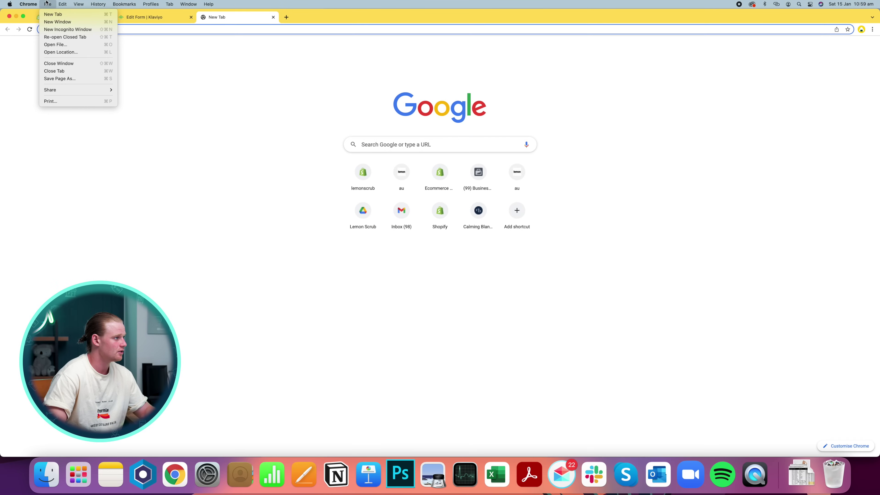
left_click(60, 29)
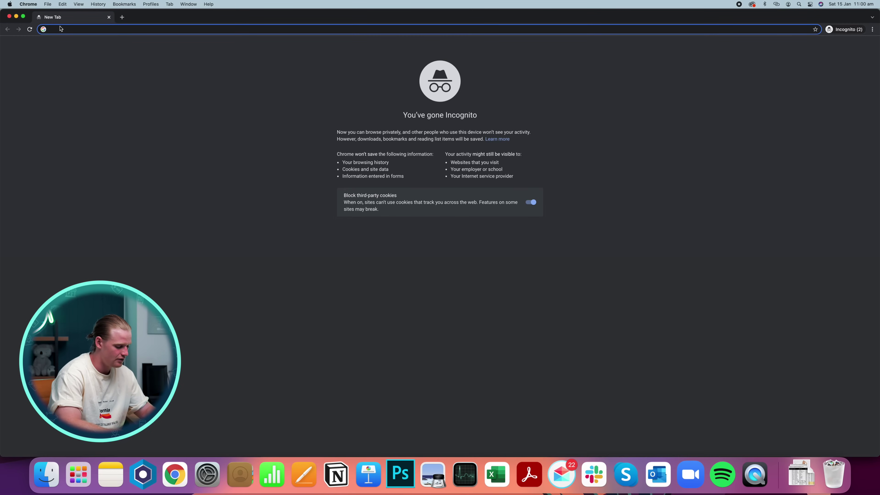
type("TRYlemonscrub.com.au")
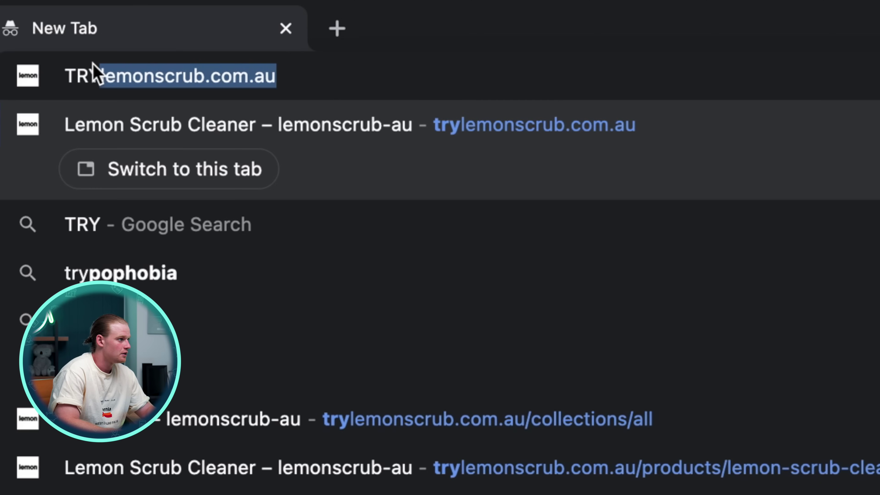
key("Return")
scroll(235, 139, "down", 5)
scroll(235, 139, "down", 7)
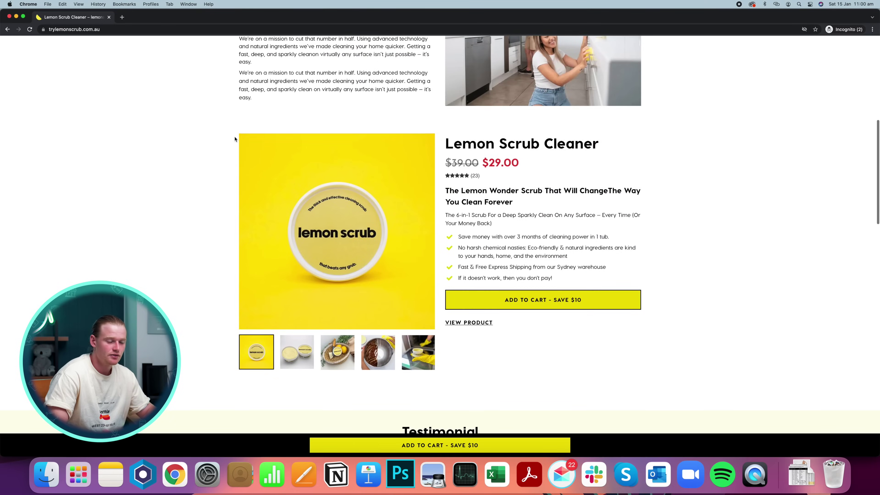
scroll(235, 139, "down", 5)
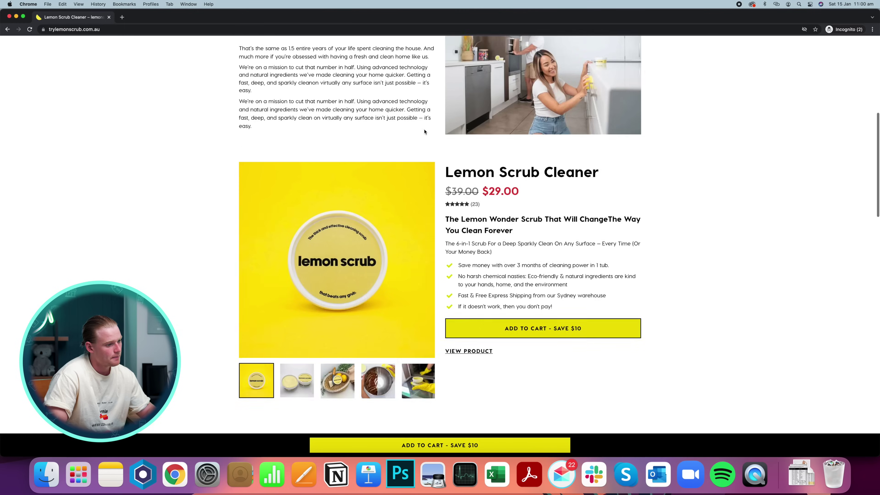
scroll(424, 132, "down", 4)
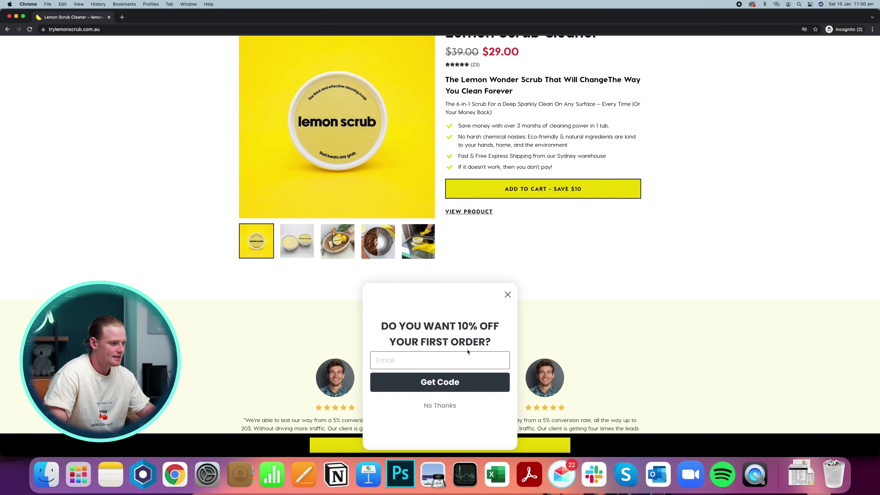
Try out the email field of the live flyout form on the store page
left_click(468, 360)
left_click(476, 315)
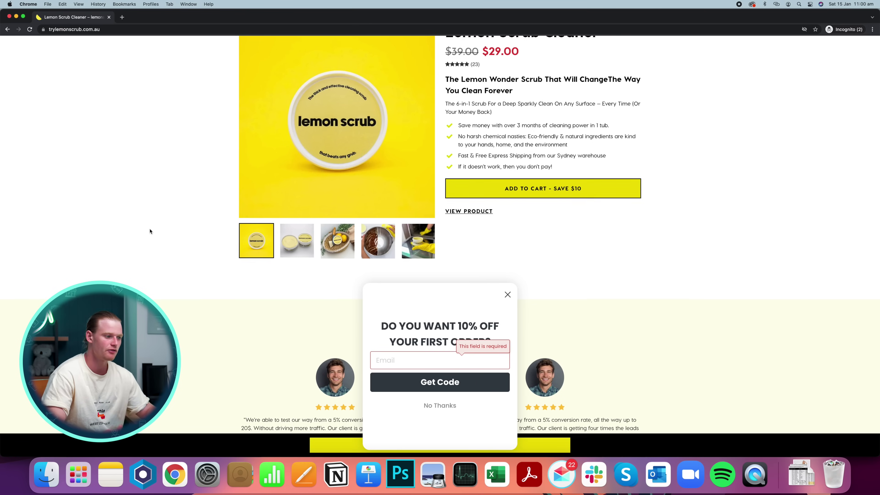
scroll(150, 231, "down", 5)
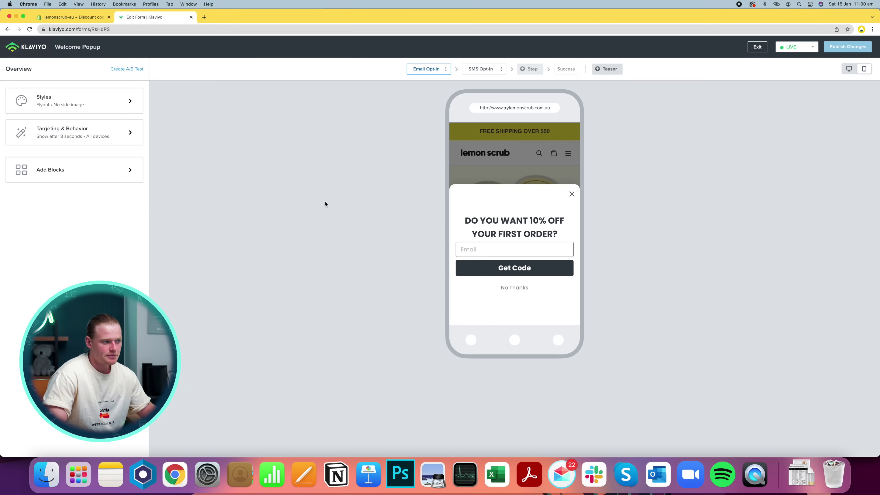
Switch back to the Klaviyo Welcome Popup form and change its form type from Flyout to Popup in the styles
left_click(104, 104)
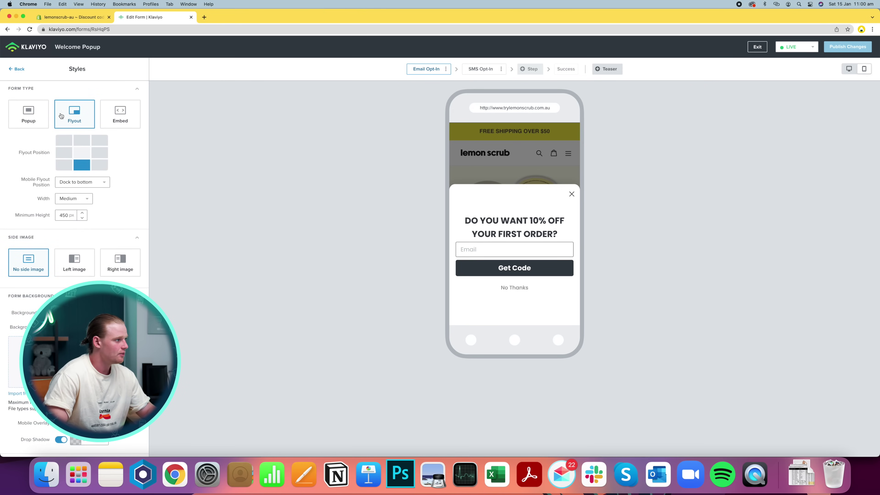
left_click(31, 113)
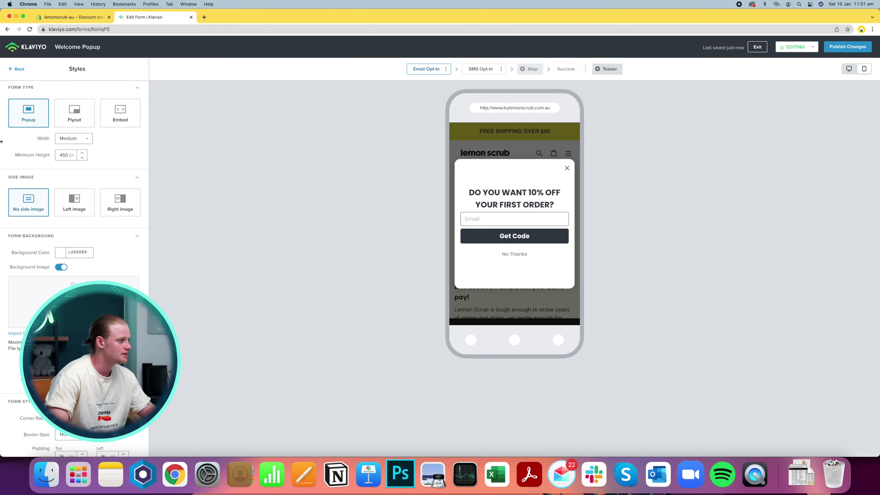
scroll(73, 173, "down", 2)
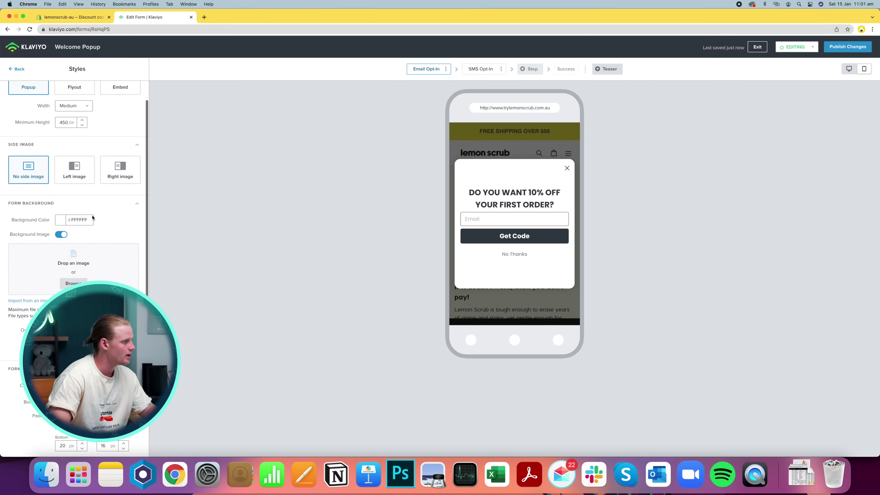
scroll(79, 166, "up", 1)
Try the Large width for the popup form and set it back to Medium
left_click(74, 122)
left_click(69, 157)
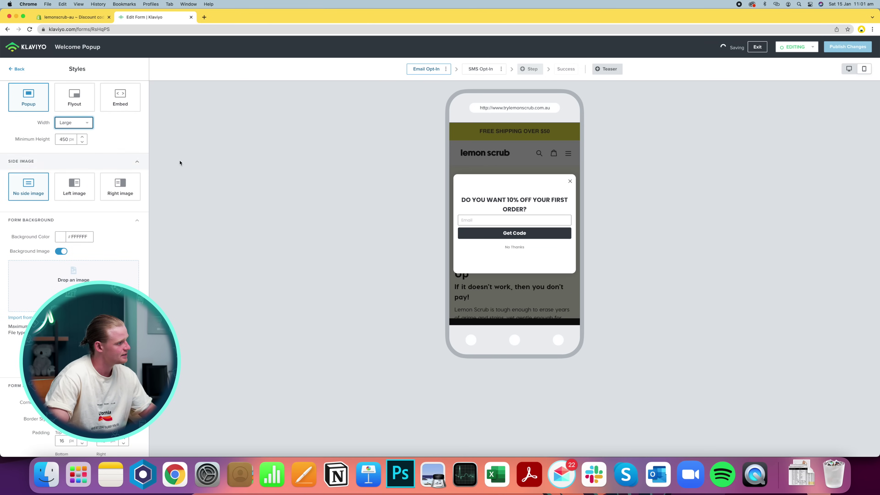
left_click(74, 124)
left_click(71, 142)
Review the remaining form styles and publish the changed signup form to the website
scroll(79, 187, "down", 5)
scroll(48, 180, "down", 2)
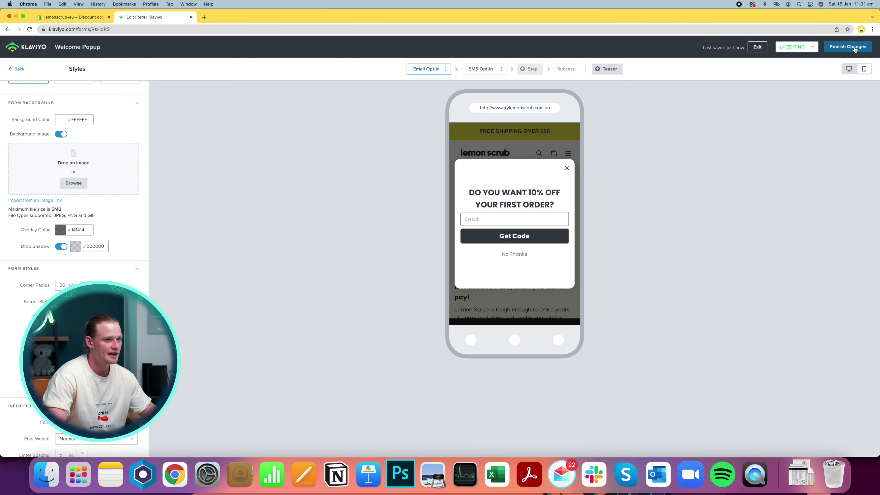
left_click(861, 50)
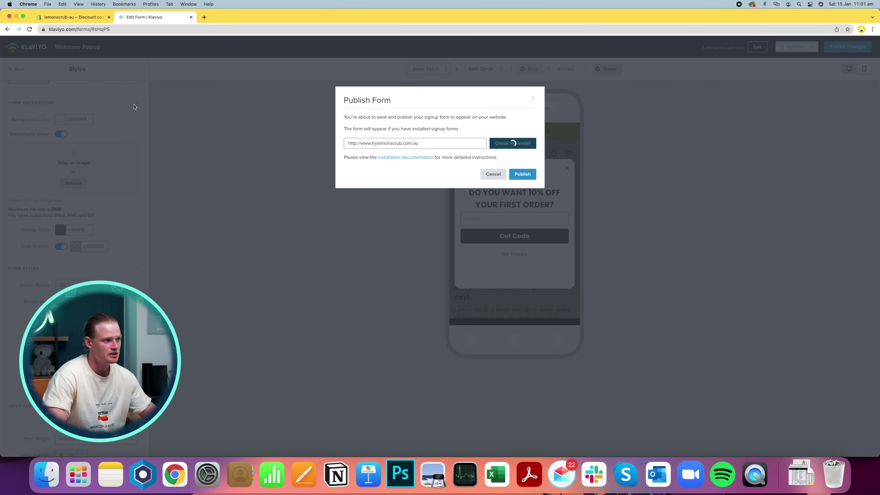
left_click(516, 179)
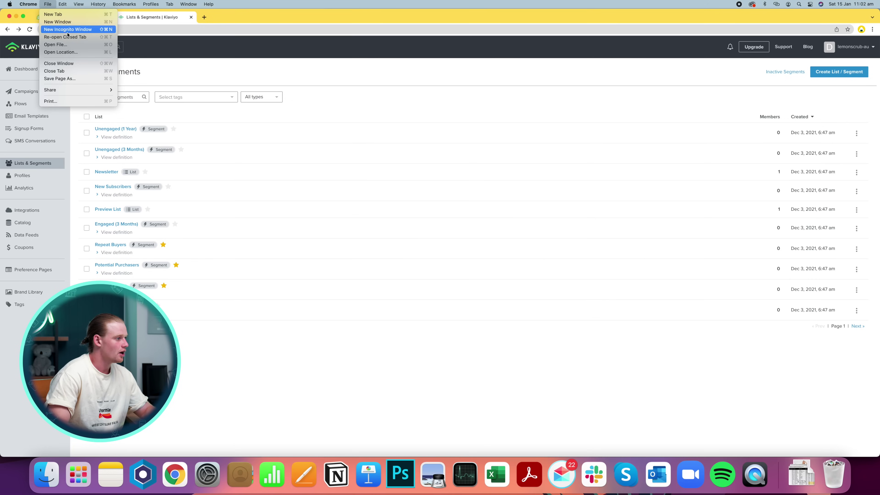
Load trylemonscrub.com.au in a fresh incognito window and look through the home page to check the republished popup
left_click(87, 30)
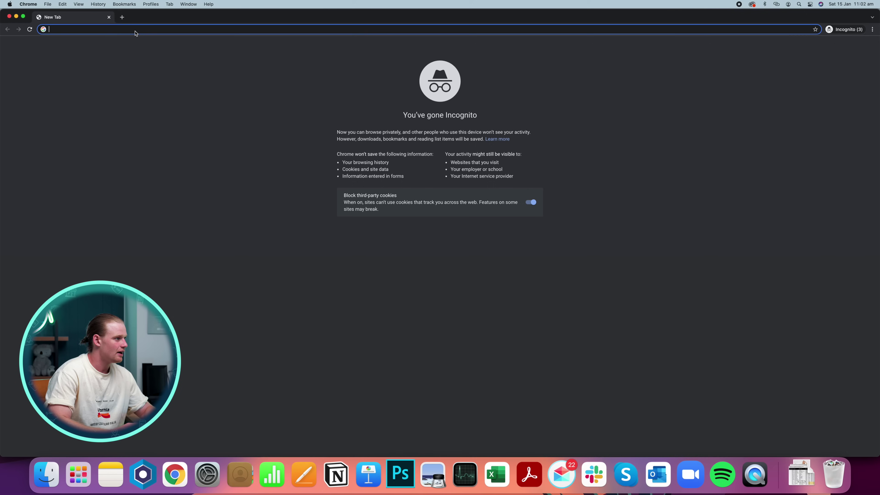
type("trylemonscrub.com.au")
key("Return")
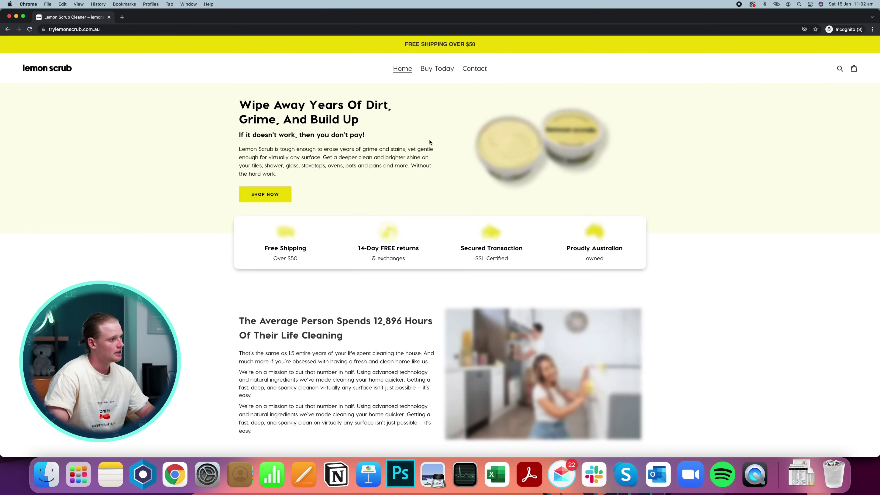
scroll(430, 142, "down", 15)
scroll(429, 142, "down", 14)
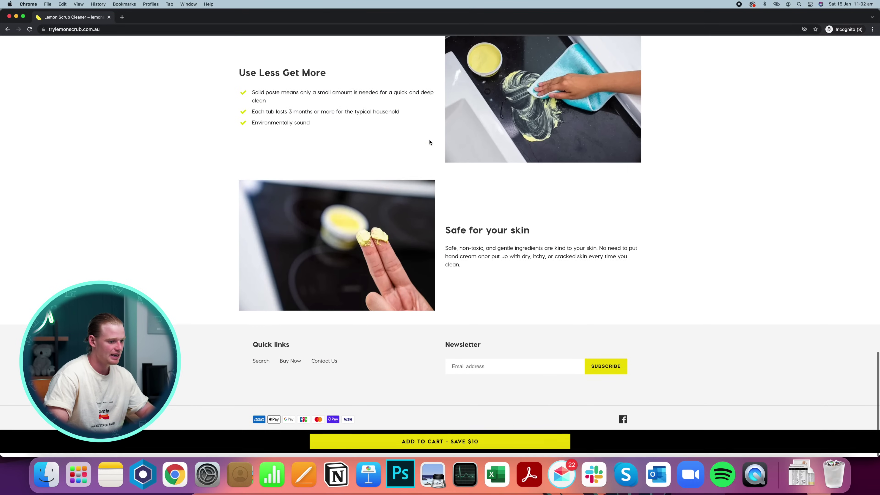
scroll(429, 142, "up", 10)
scroll(430, 142, "up", 10)
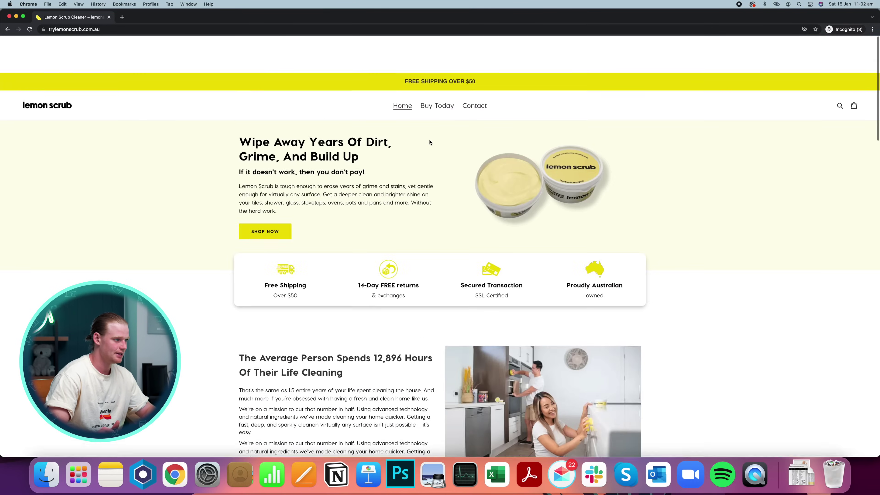